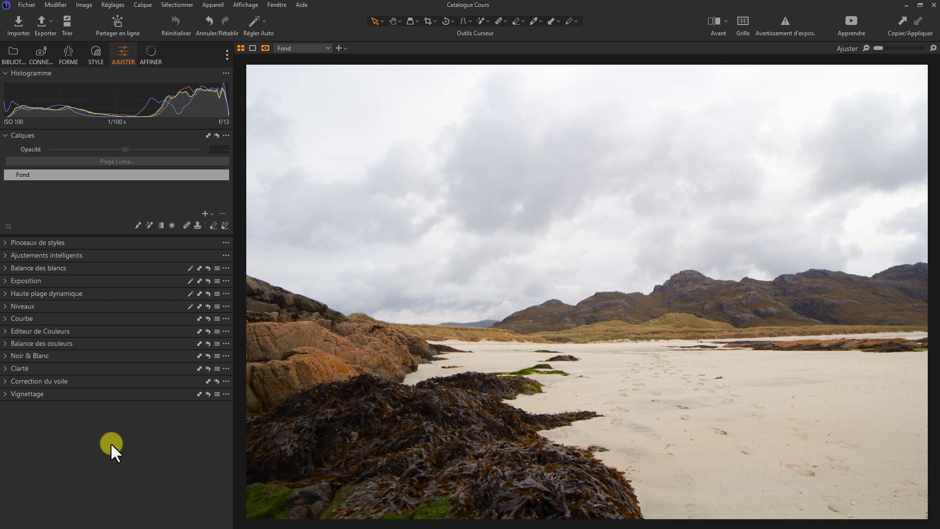
Add two adjustment layers above Fond, then delete both of them
left_click(203, 214)
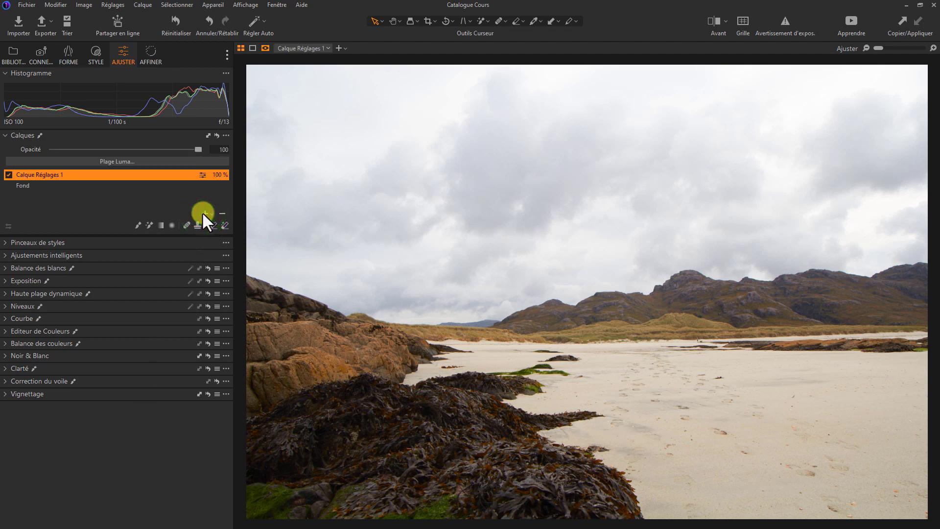
left_click(203, 213)
left_click(73, 183)
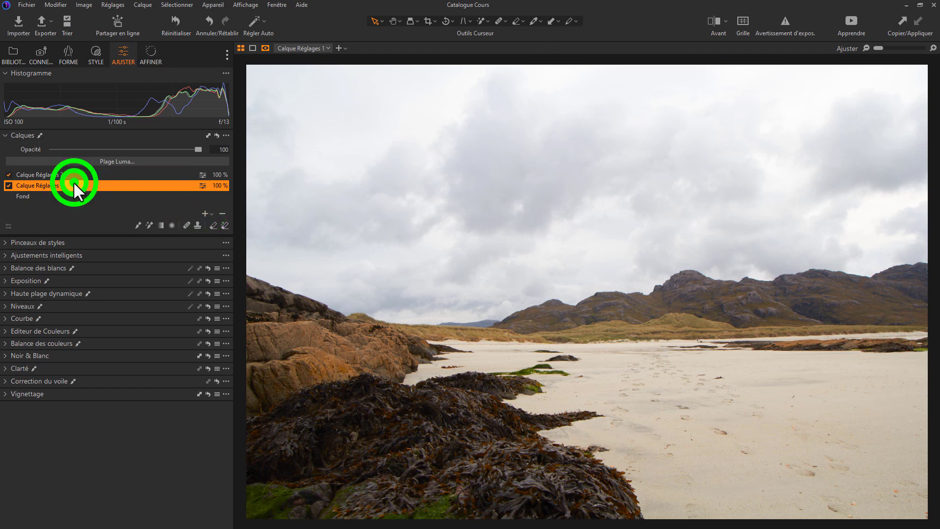
left_click(223, 213)
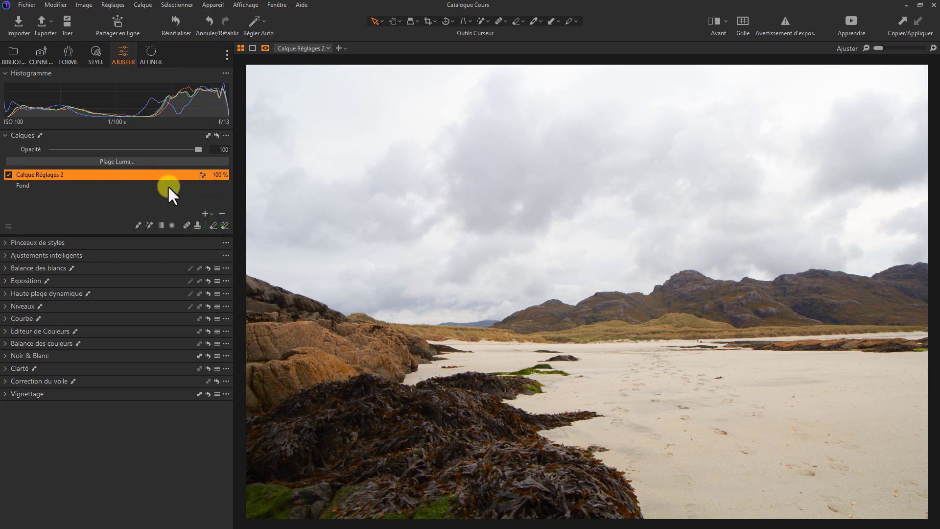
left_click(222, 214)
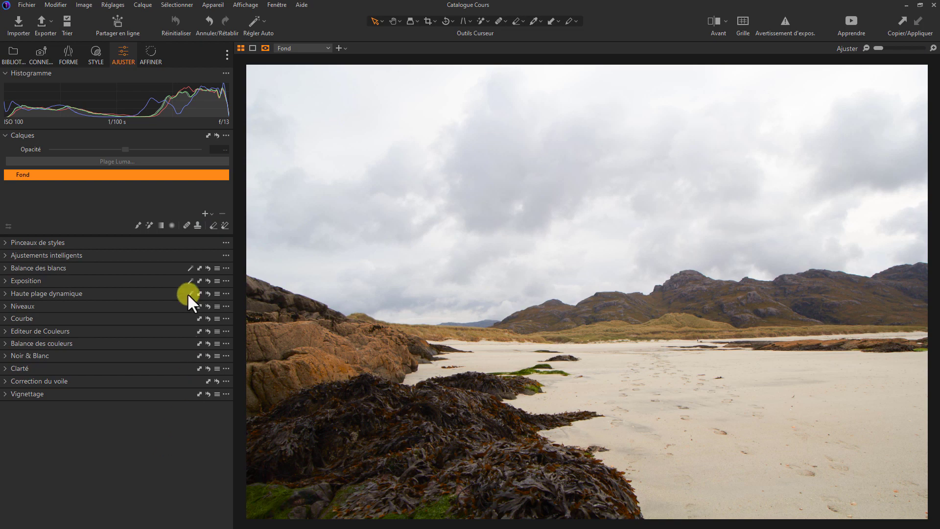
Add new adjustment layers above Fond until the maximum of 16 is reached, and dismiss the limit message
left_click(205, 214)
left_click(204, 214)
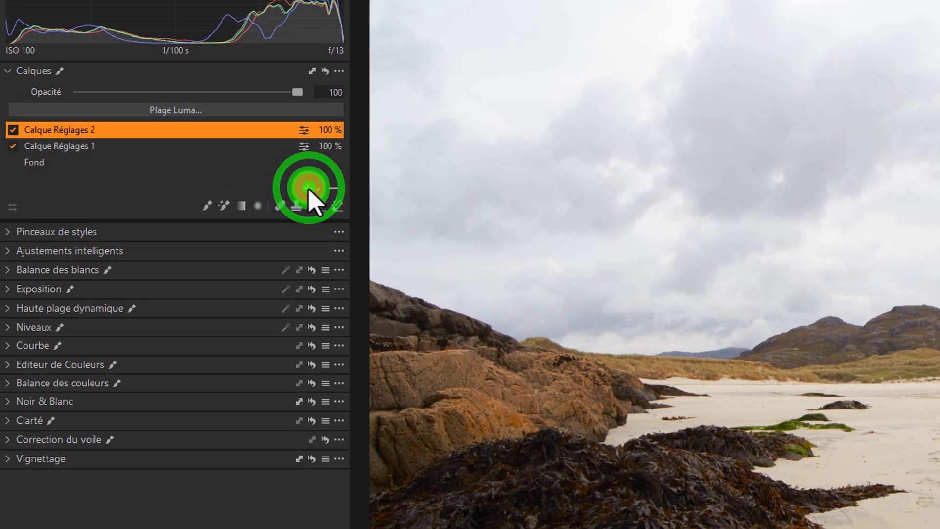
left_click(309, 188)
left_click(309, 188)
left_click(309, 187)
left_click(309, 188)
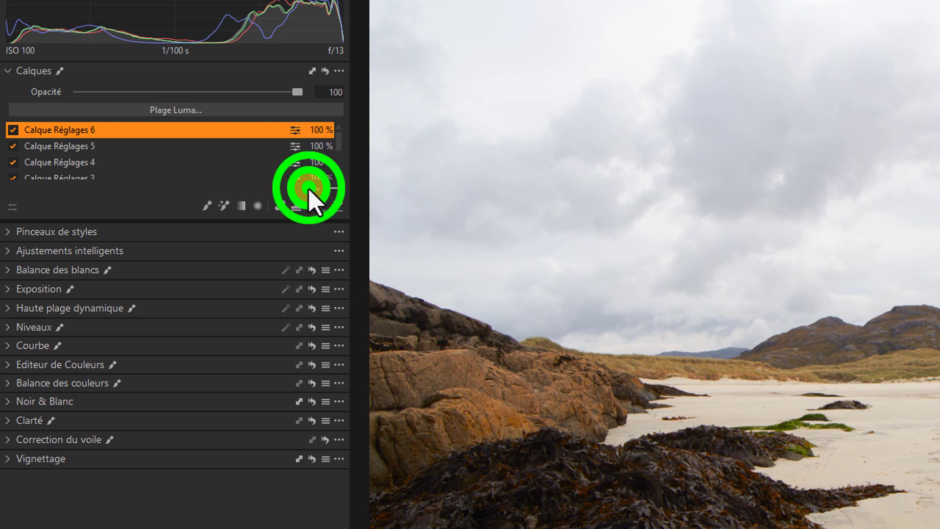
left_click(308, 188)
left_click(309, 188)
left_click(309, 188)
left_click(309, 188)
left_click(309, 187)
left_click(309, 188)
left_click(309, 188)
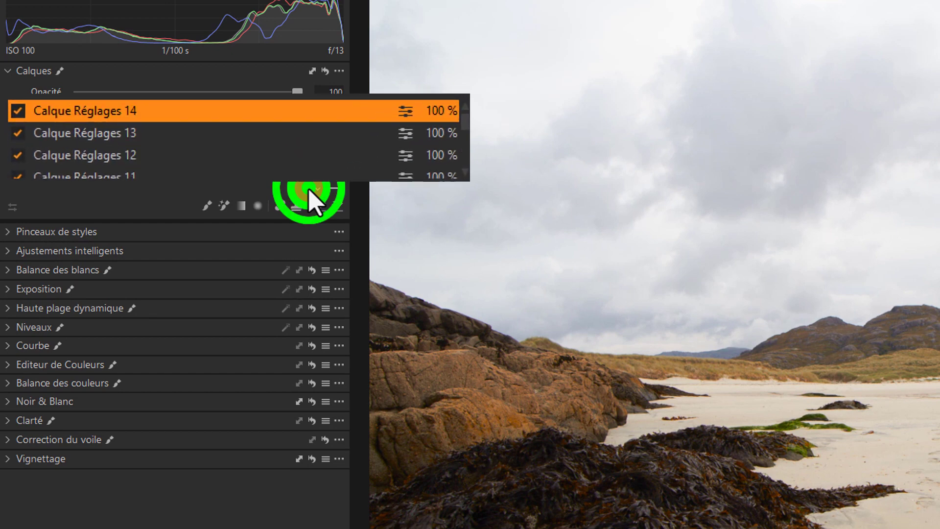
left_click(309, 188)
left_click(309, 188)
left_click(309, 188)
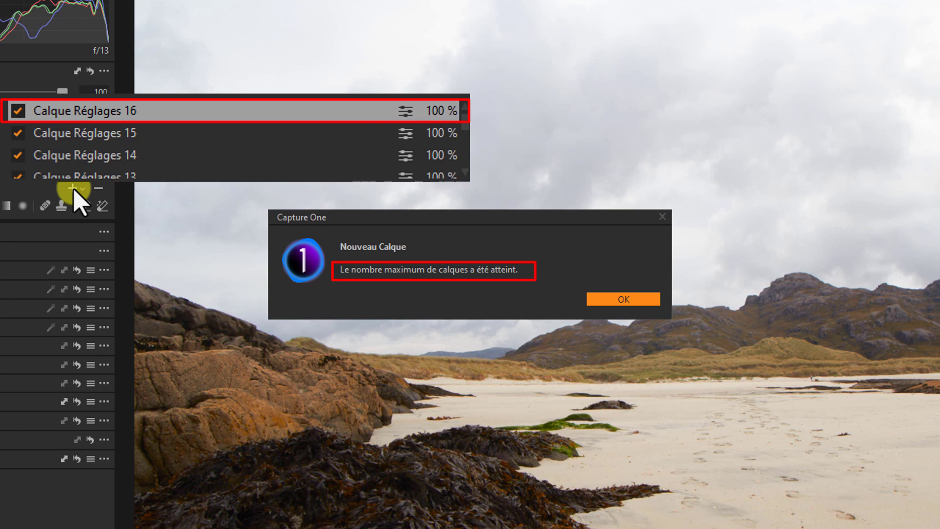
left_click(632, 299)
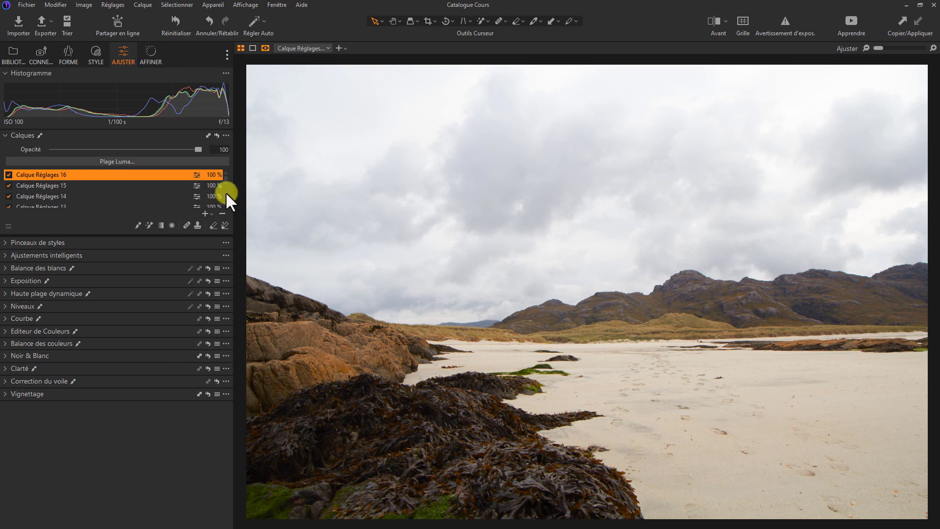
Set the Calques tool to medium size (Taille moyenne) so the layer list is taller
left_click(226, 136)
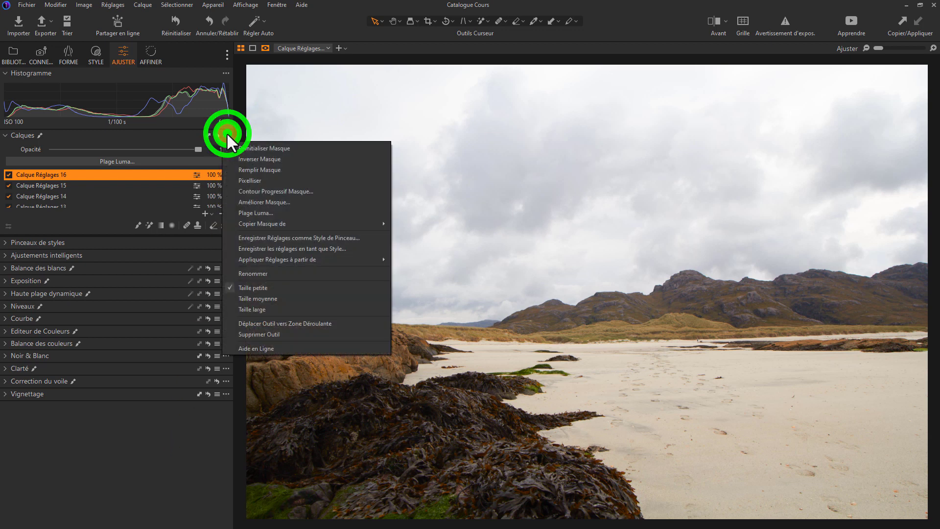
left_click(269, 299)
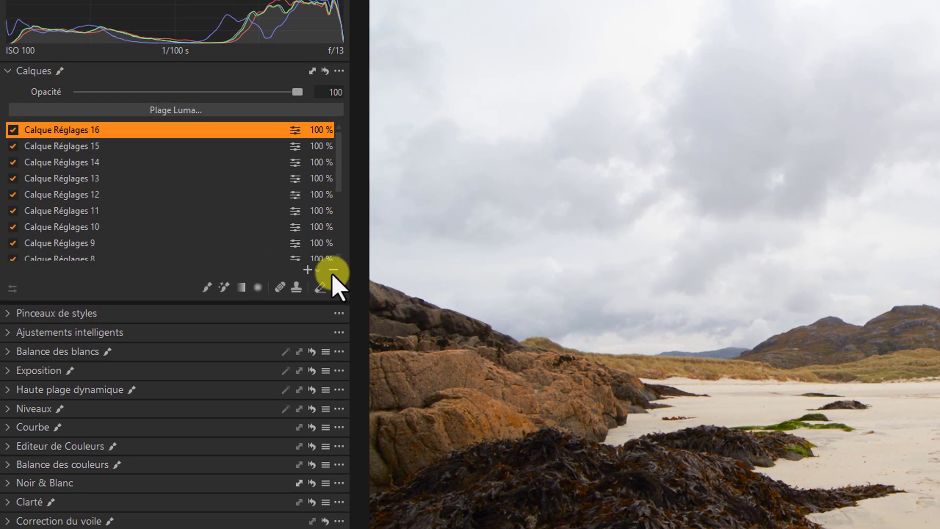
Delete the topmost adjustment layers one after another, from Calque Réglages 16 down to Calque Réglages 10
left_click(333, 274)
left_click(333, 274)
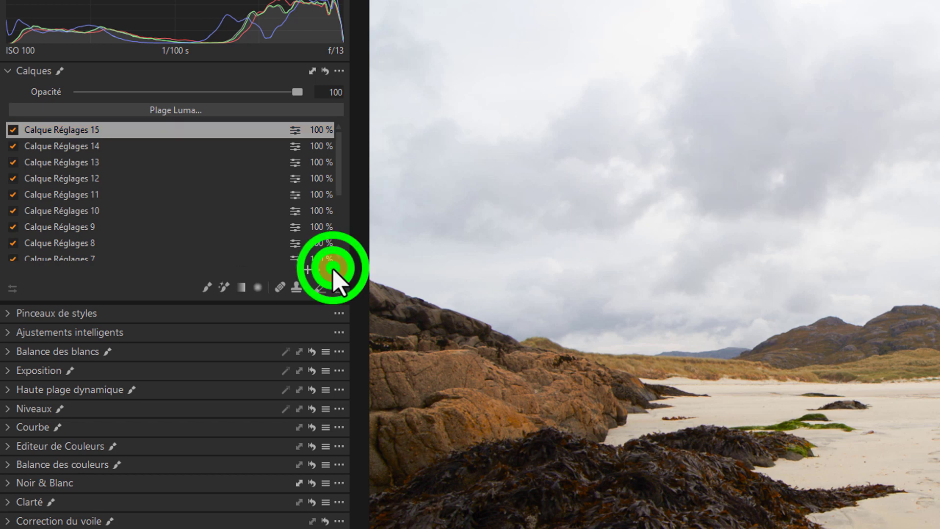
left_click(333, 275)
left_click(332, 272)
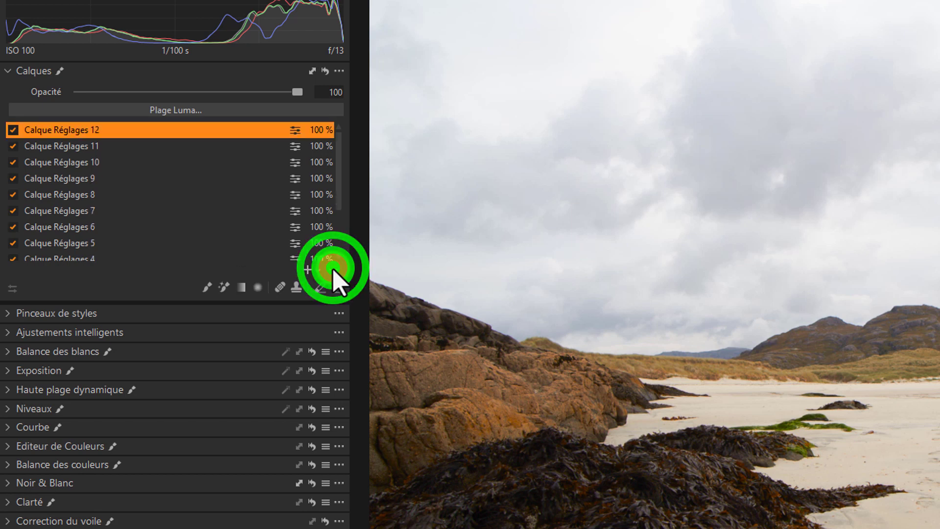
left_click(332, 272)
left_click(333, 272)
left_click(332, 272)
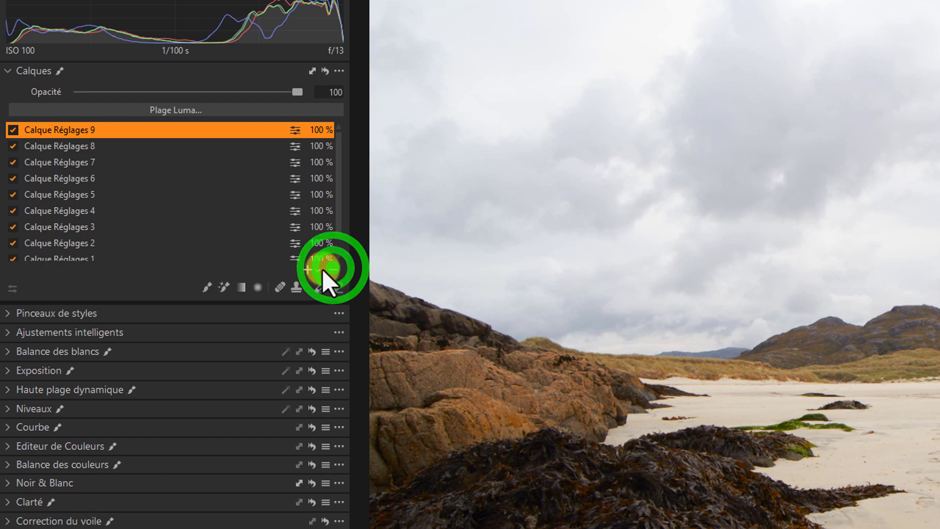
Delete Calque Réglages 4, then remove the other adjustment layers from the top down, keeping only Calque Réglages 1 above Fond
left_click(104, 210)
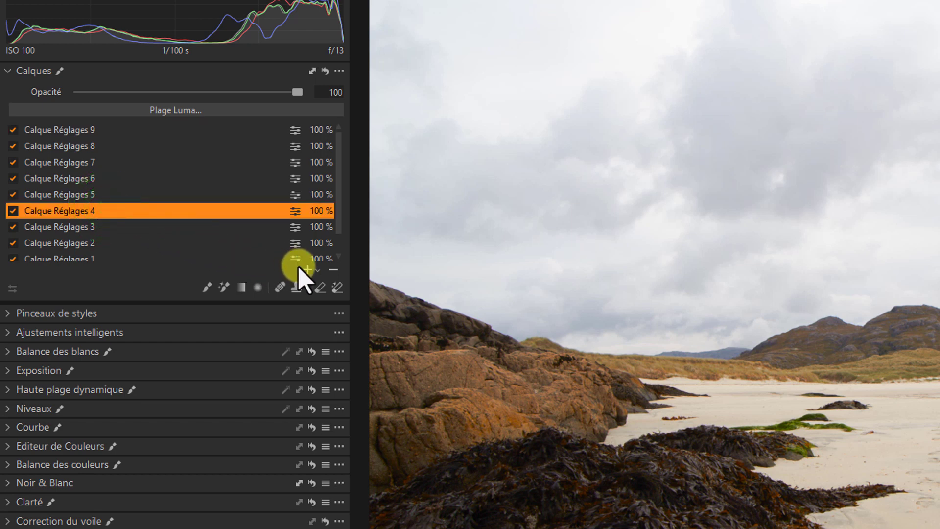
left_click(332, 269)
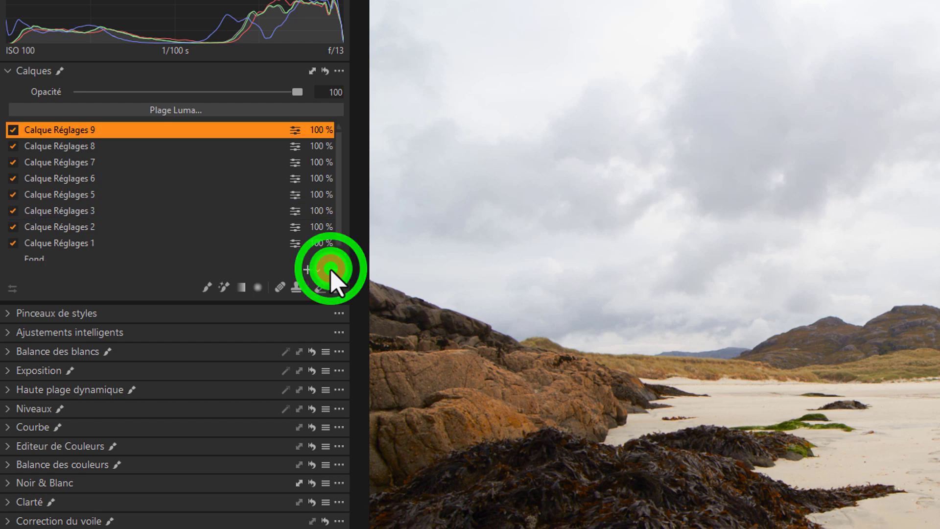
left_click(332, 269)
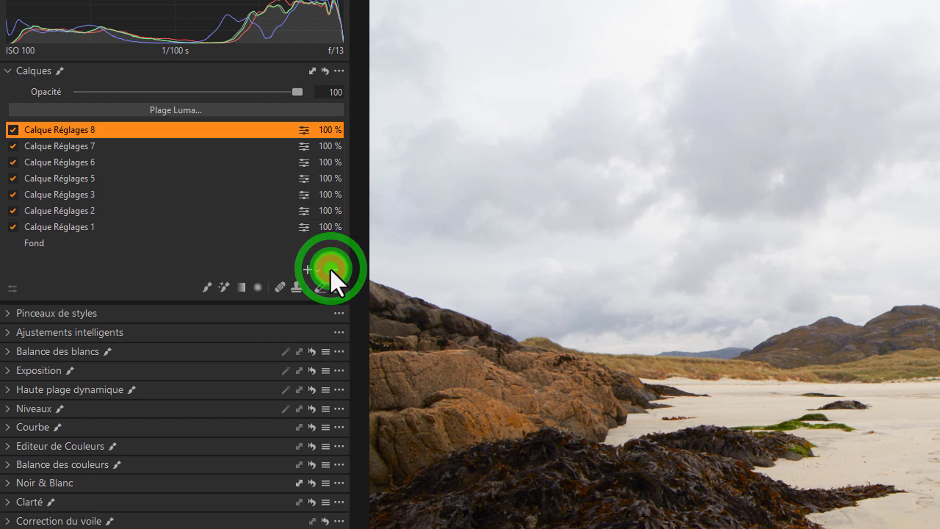
left_click(332, 270)
left_click(333, 270)
left_click(332, 269)
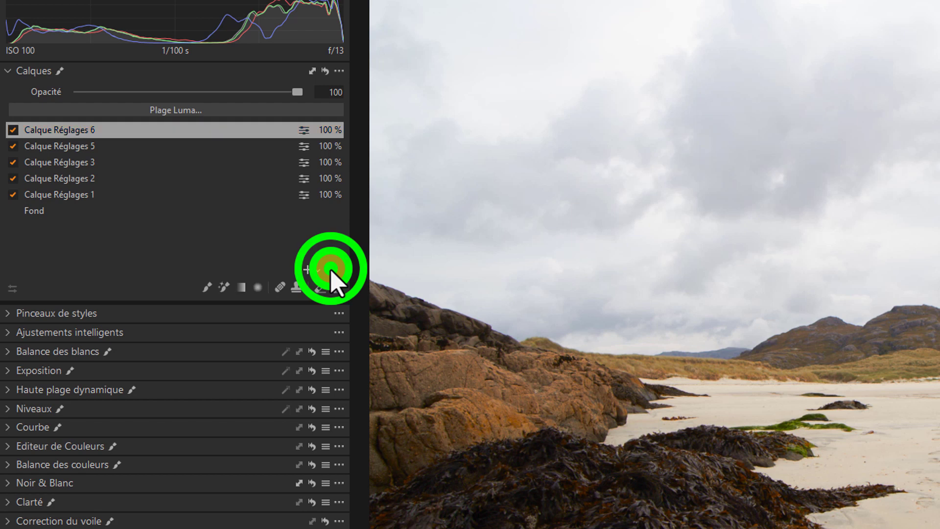
left_click(332, 270)
left_click(332, 269)
left_click(332, 269)
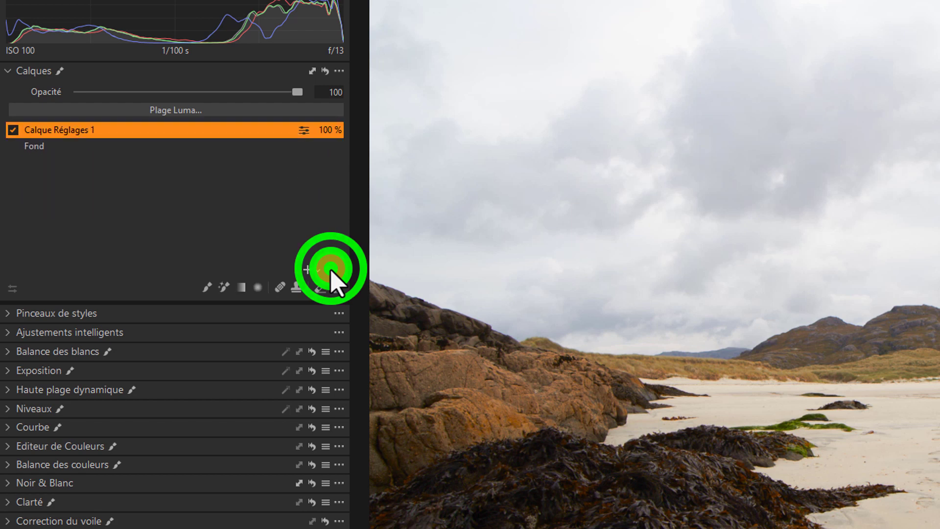
left_click(332, 270)
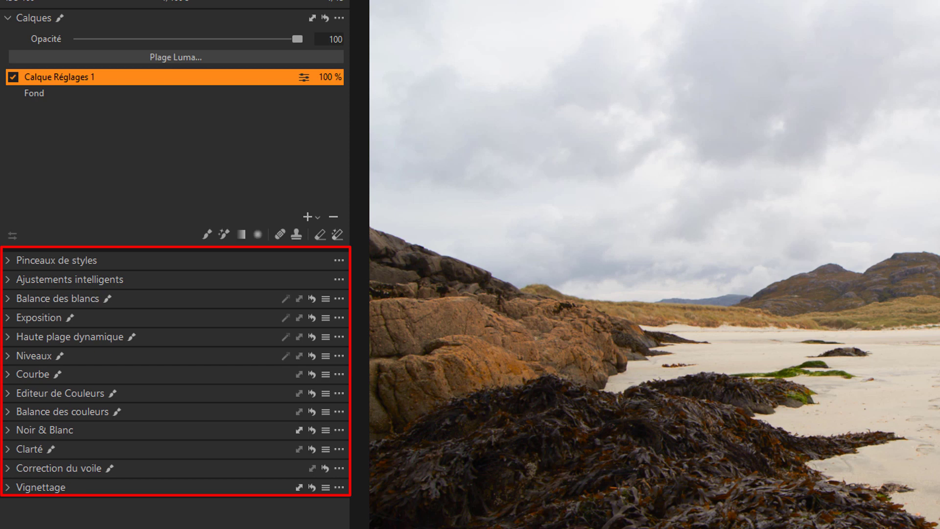
Compare the tools available on Fond and Calque Réglages 1, check the viewer's layer selector, and keep Calque Réglages 1 active
left_click(81, 94)
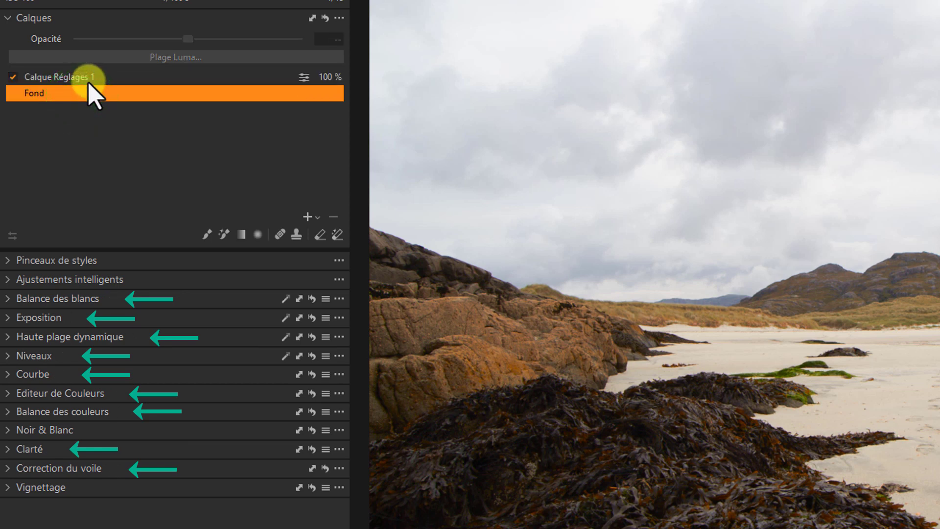
left_click(90, 79)
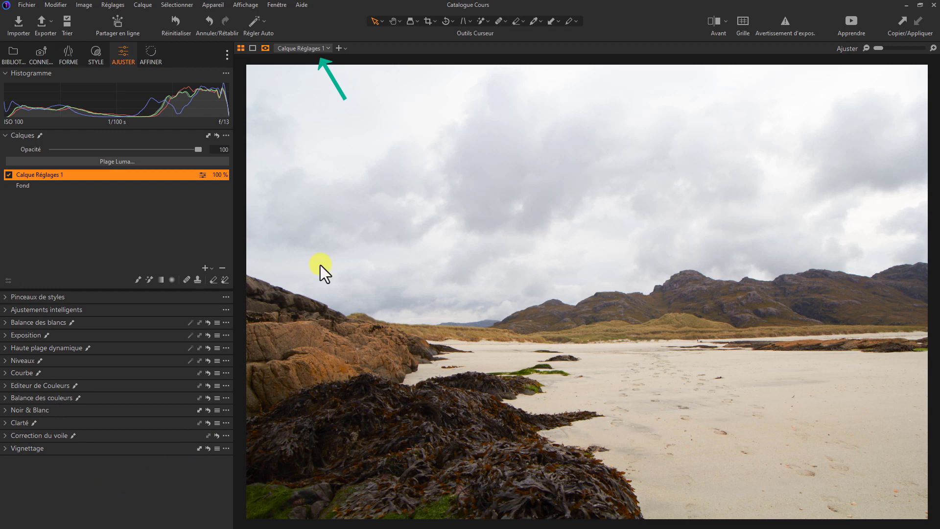
left_click(327, 47)
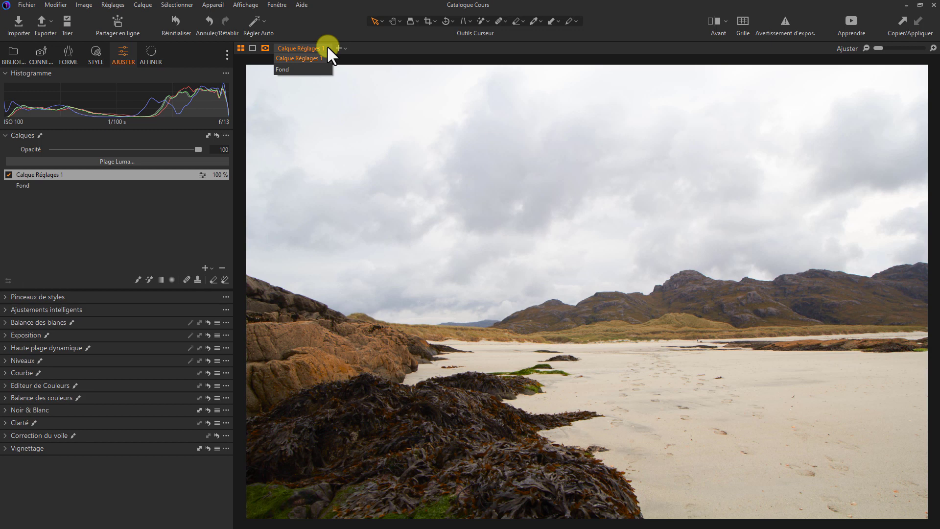
left_click(328, 47)
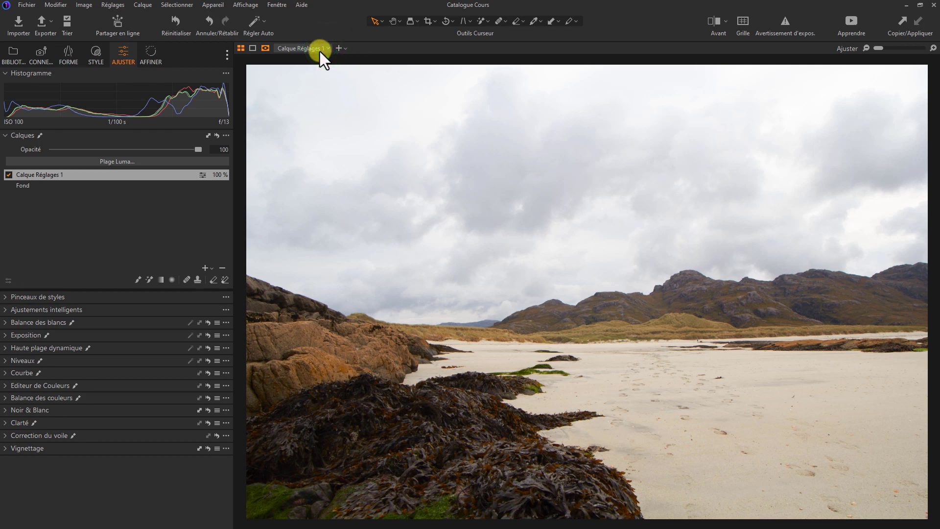
left_click(152, 180)
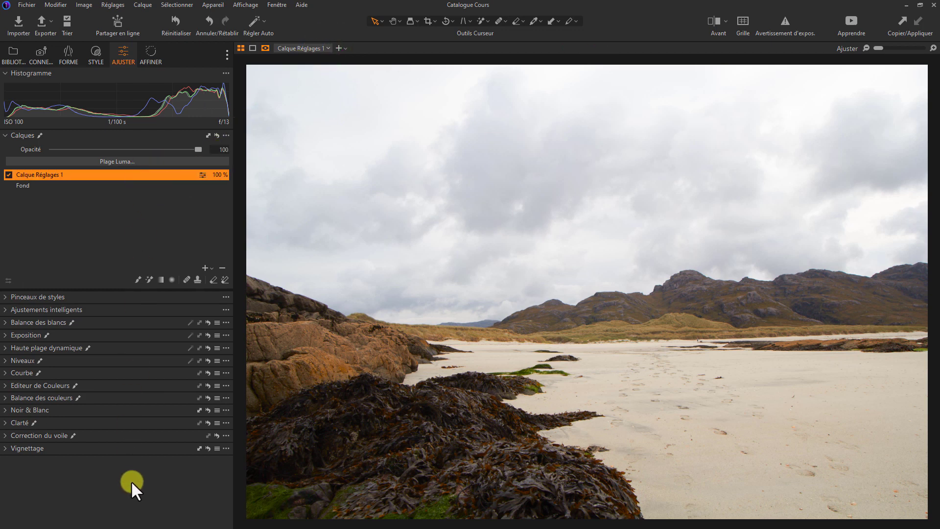
Set the exposure of Calque Réglages 1 to -4
left_click(10, 336)
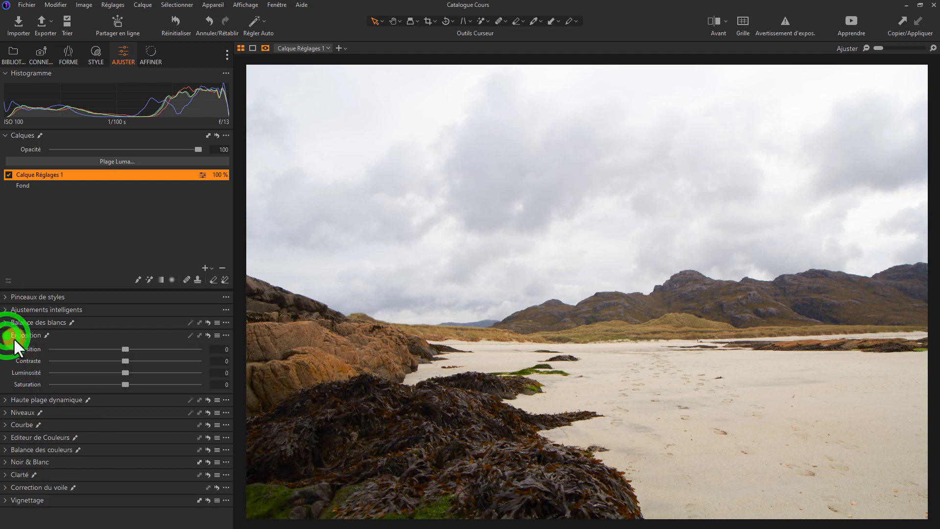
left_click(125, 349)
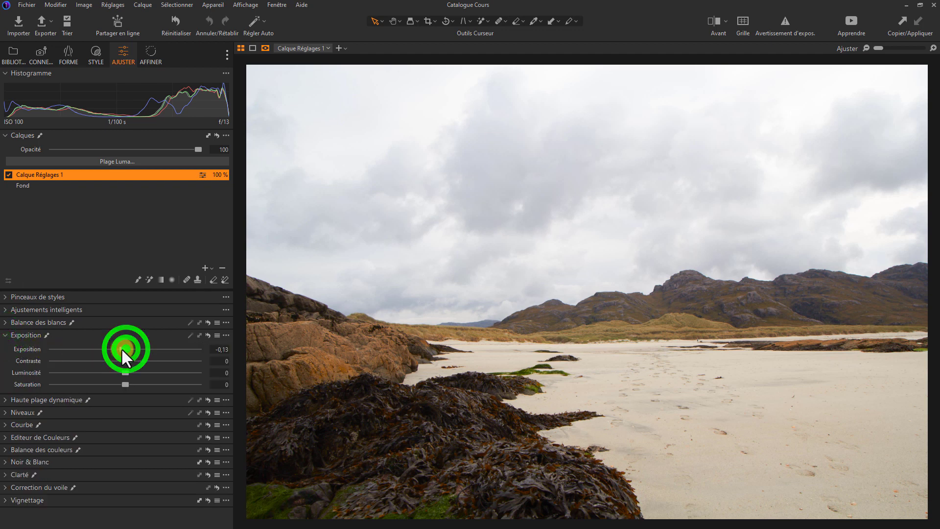
left_click_drag(123, 349, 51, 349)
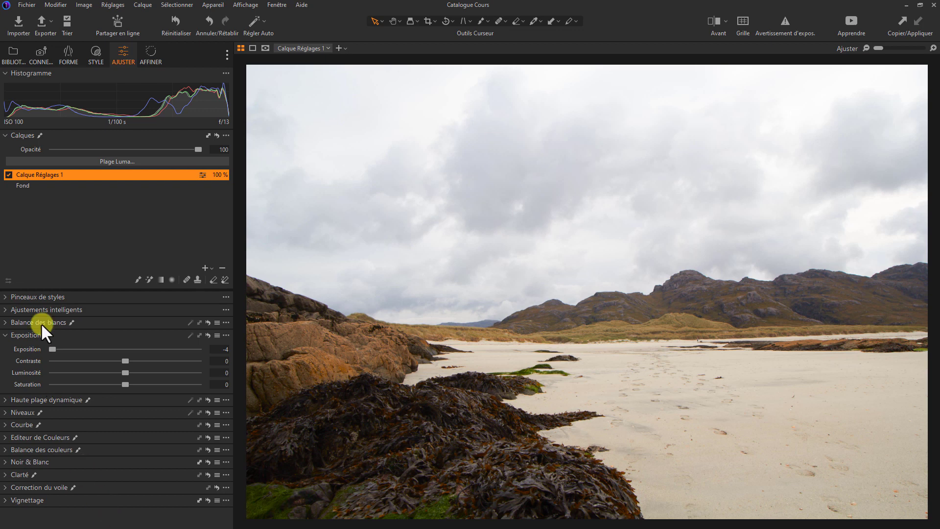
Fill the mask of Calque Réglages 1 over the whole image and display the mask overlay
right_click(130, 175)
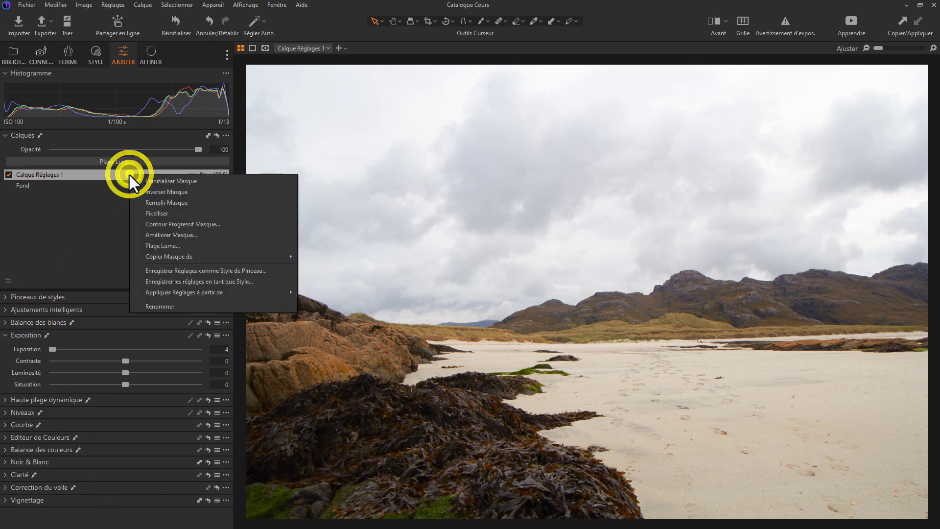
left_click(156, 201)
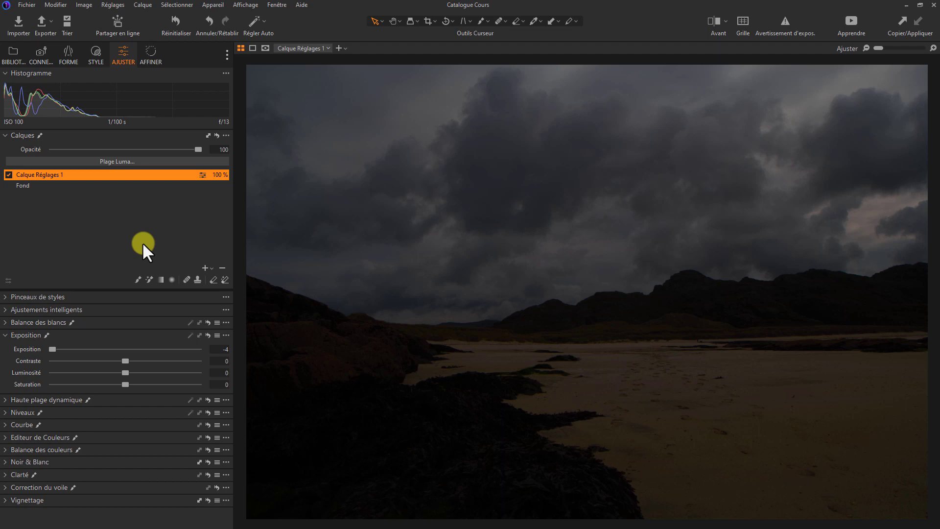
key("m")
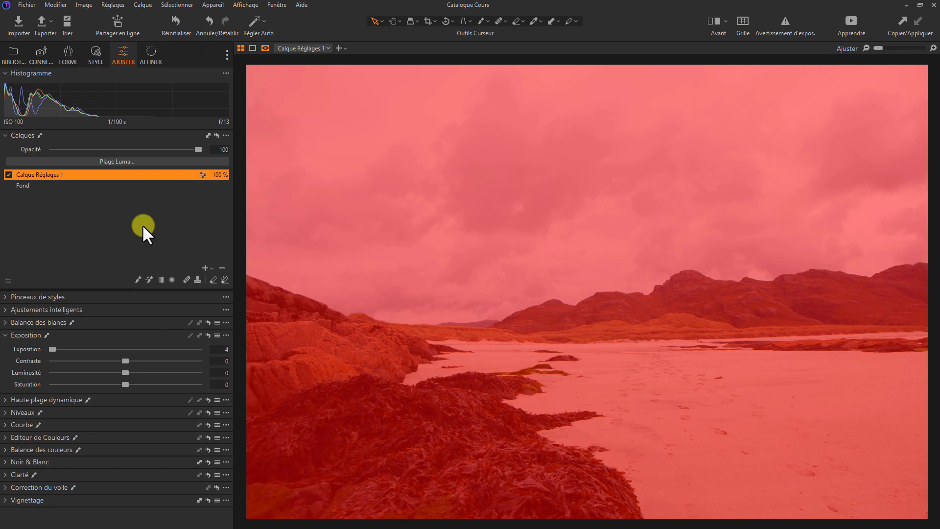
Open the appearance preferences and keep red as the layer mask colour
left_click(56, 5)
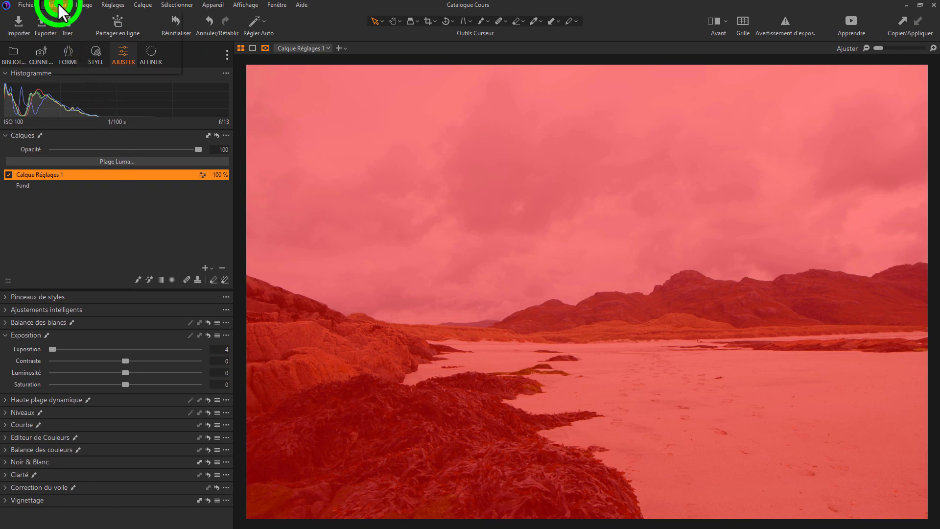
left_click(79, 64)
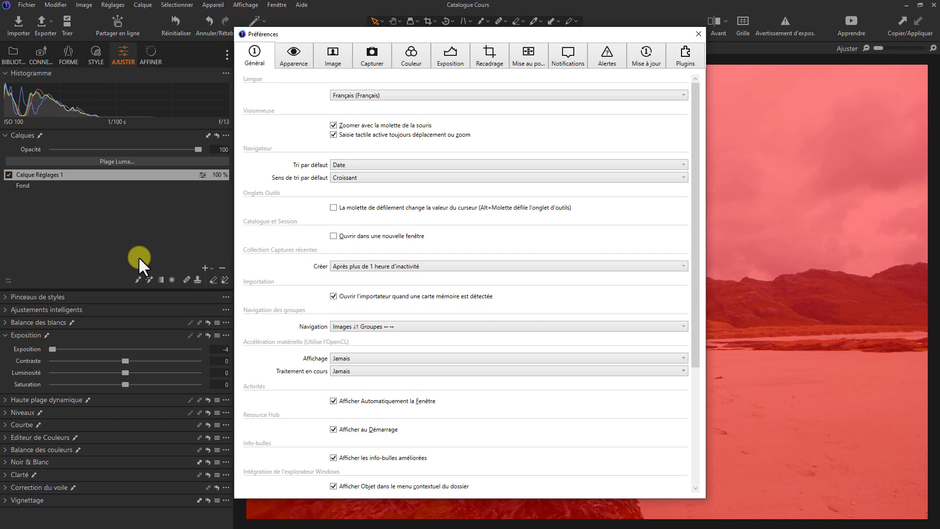
left_click(292, 64)
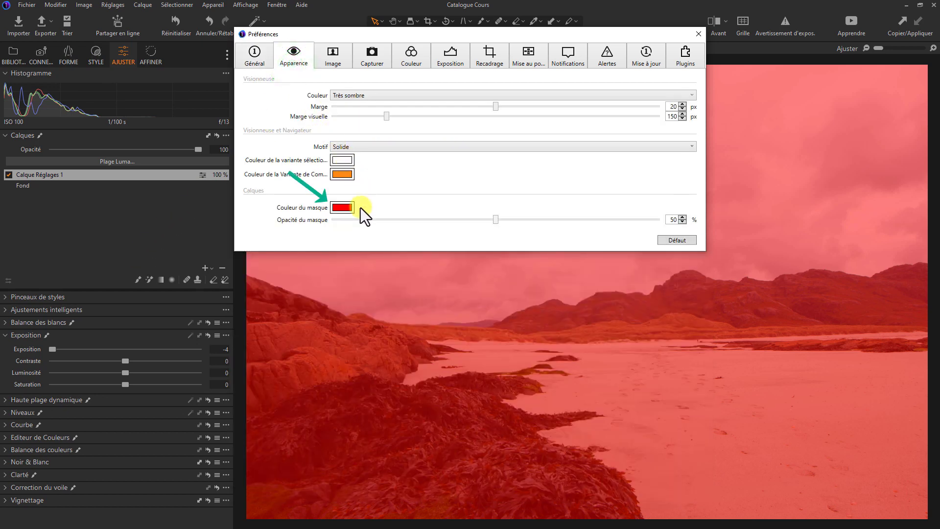
left_click(345, 208)
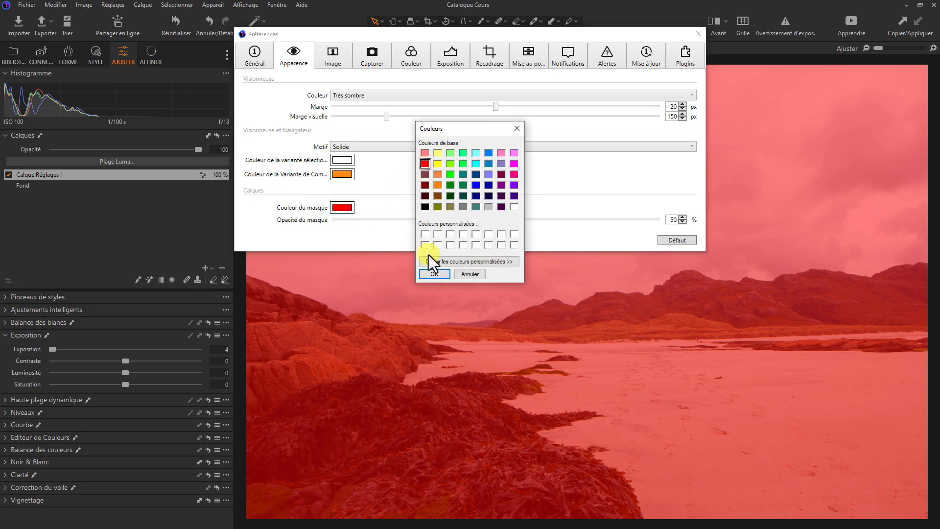
left_click(431, 275)
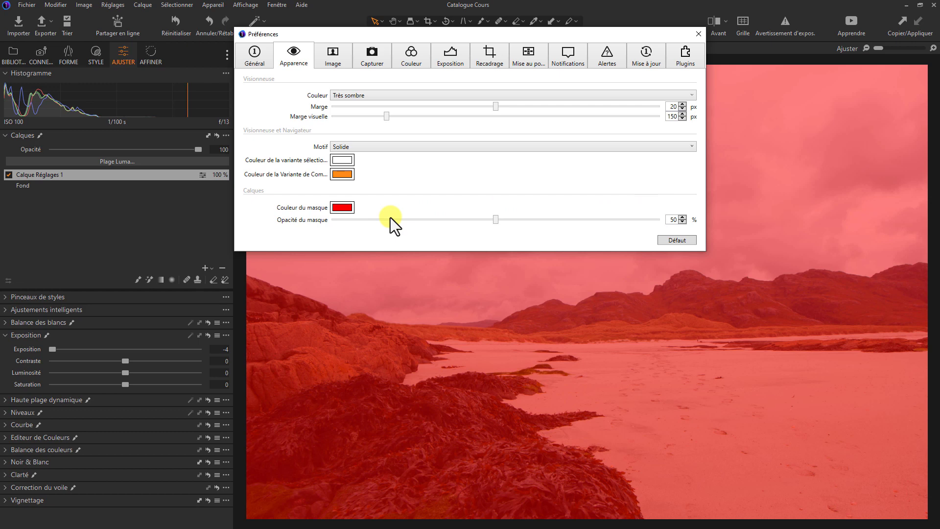
Set the layer mask opacity to 100 %, close the preferences and hide the mask overlay
left_click_drag(496, 222, 670, 223)
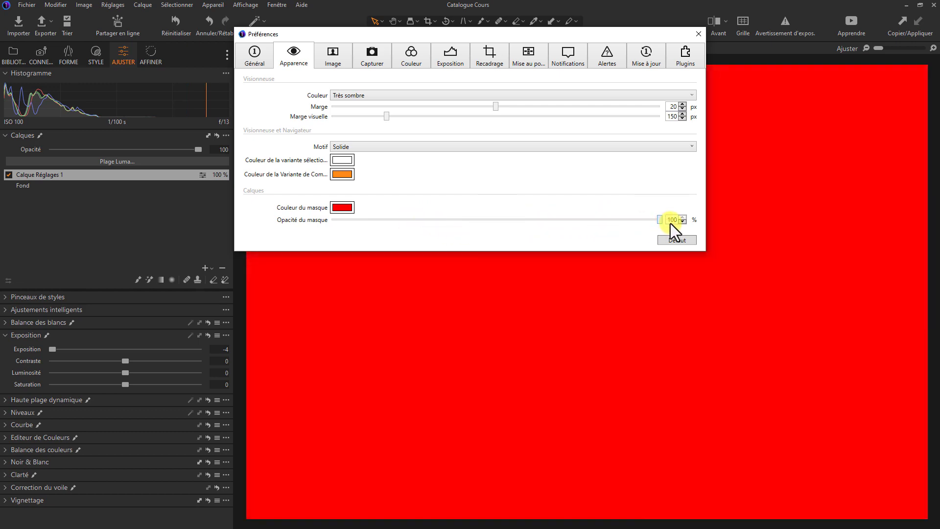
left_click(699, 34)
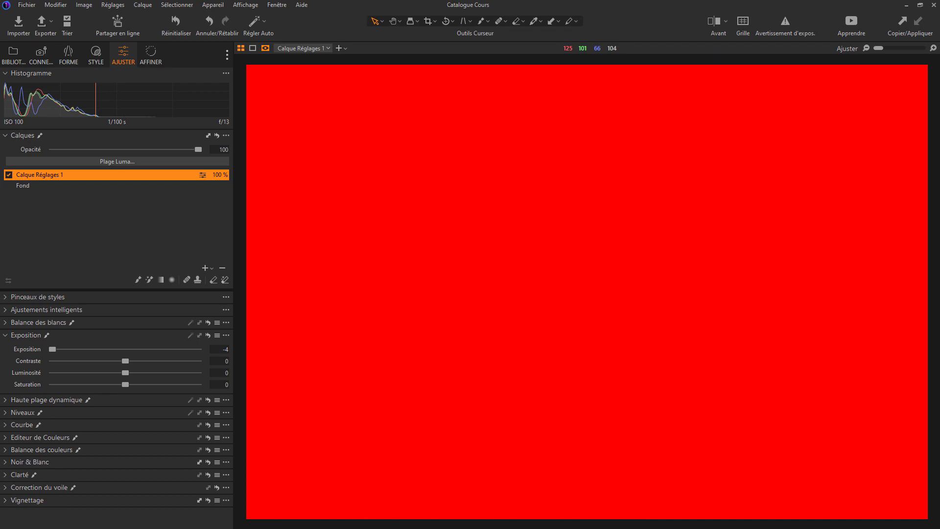
key("m")
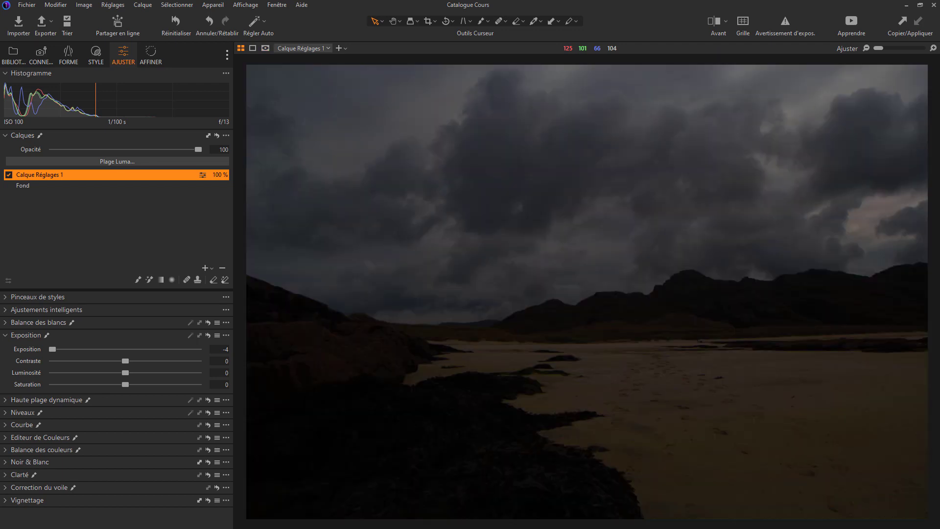